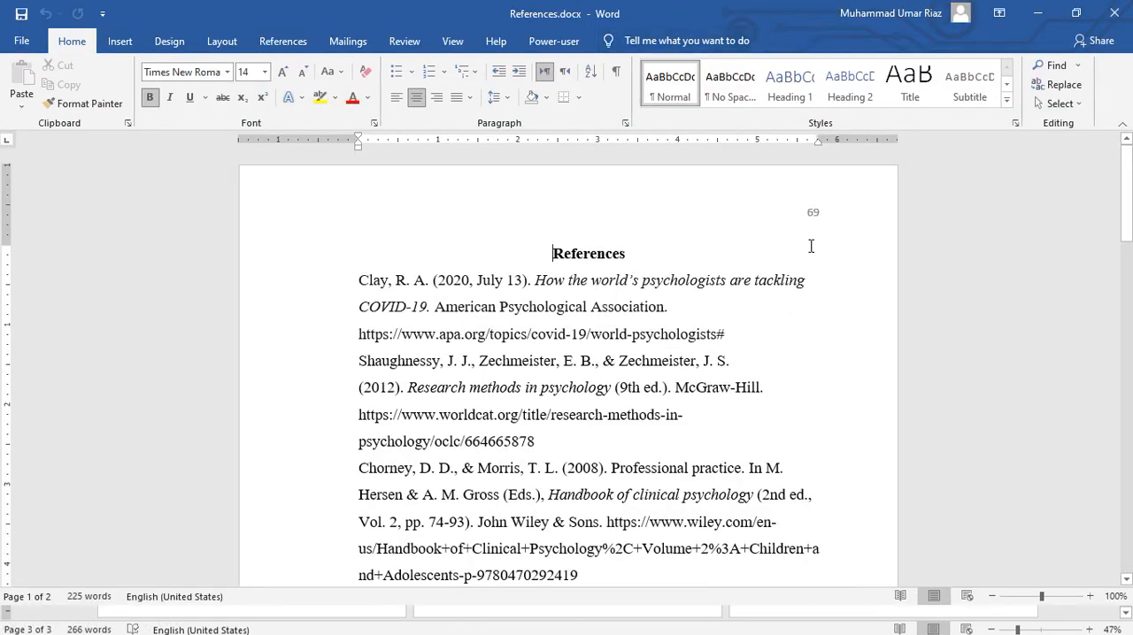
Step: Select all the reference entries below the References heading, through the end of the list
mouse_move(1131, 215)
left_mouse_down()
mouse_move(1131, 447)
mouse_move(1131, 215)
left_mouse_up()
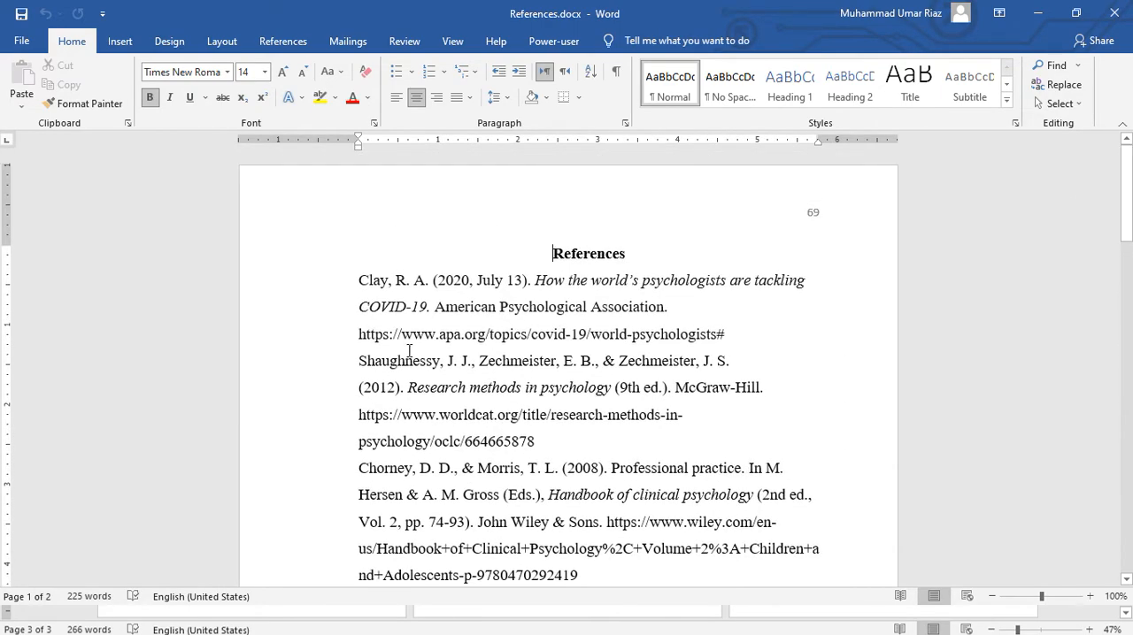
left_click_drag(356, 283, 625, 343)
left_click_drag(1126, 425, 1126, 166)
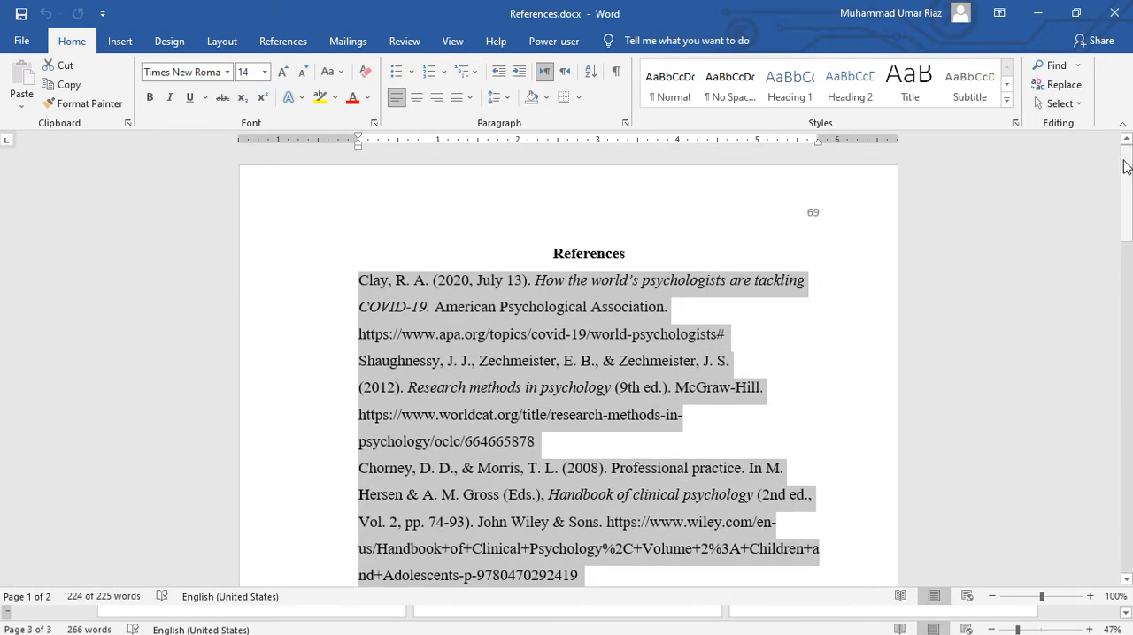
left_click_drag(1126, 166, 1126, 182)
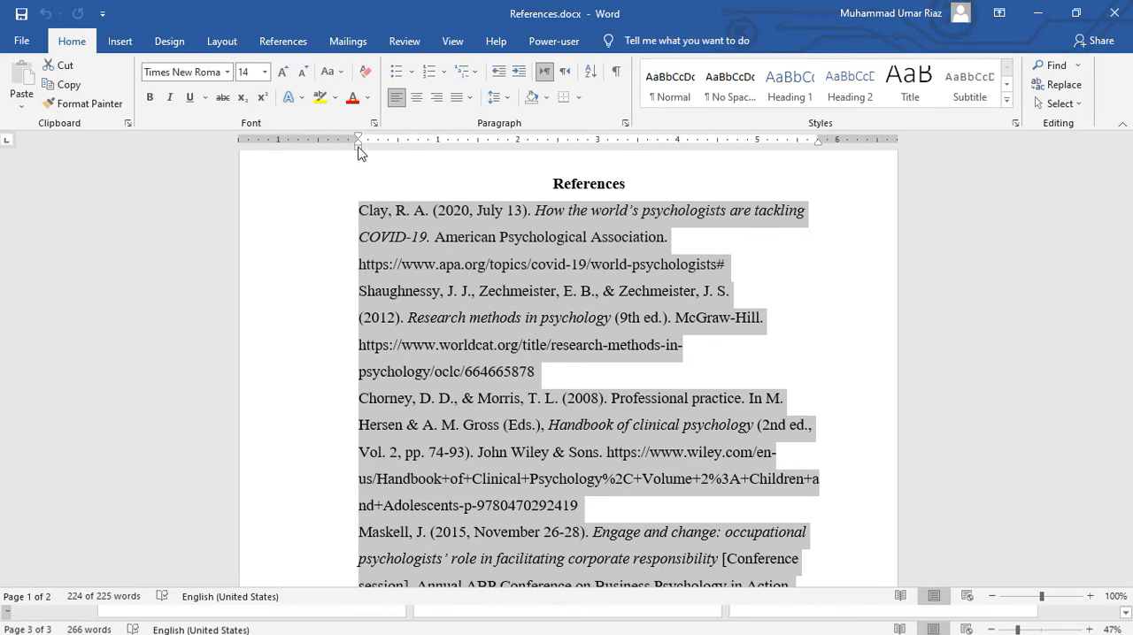
Step: Try a 0.5-inch hanging indent on the selected reference entries, and undo it
left_click_drag(358, 150, 397, 150)
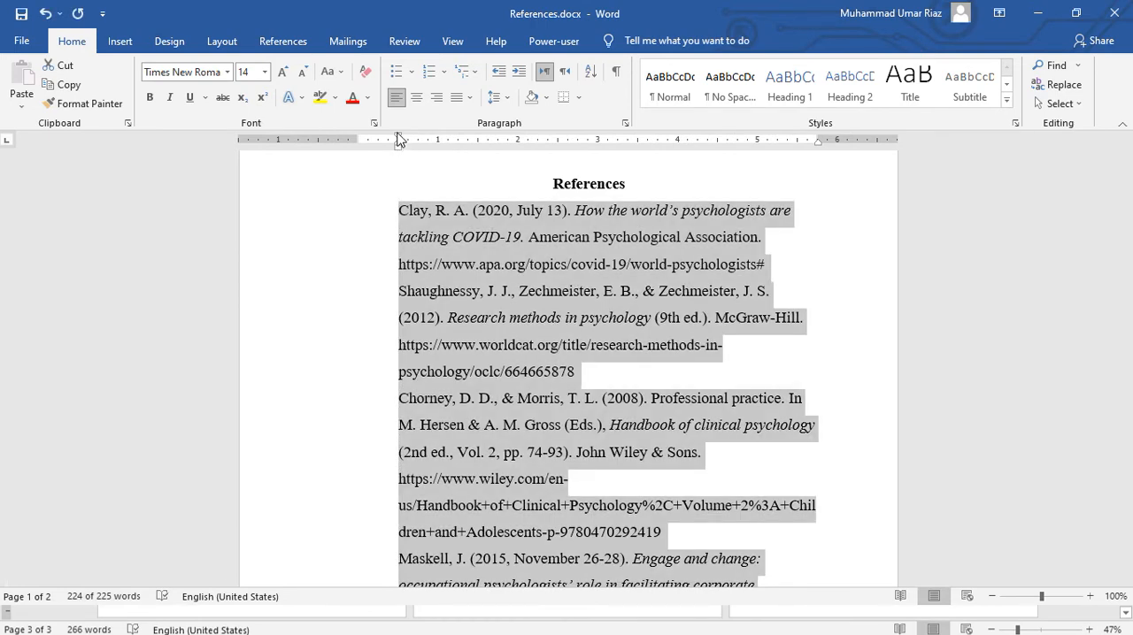
left_click_drag(399, 140, 358, 144)
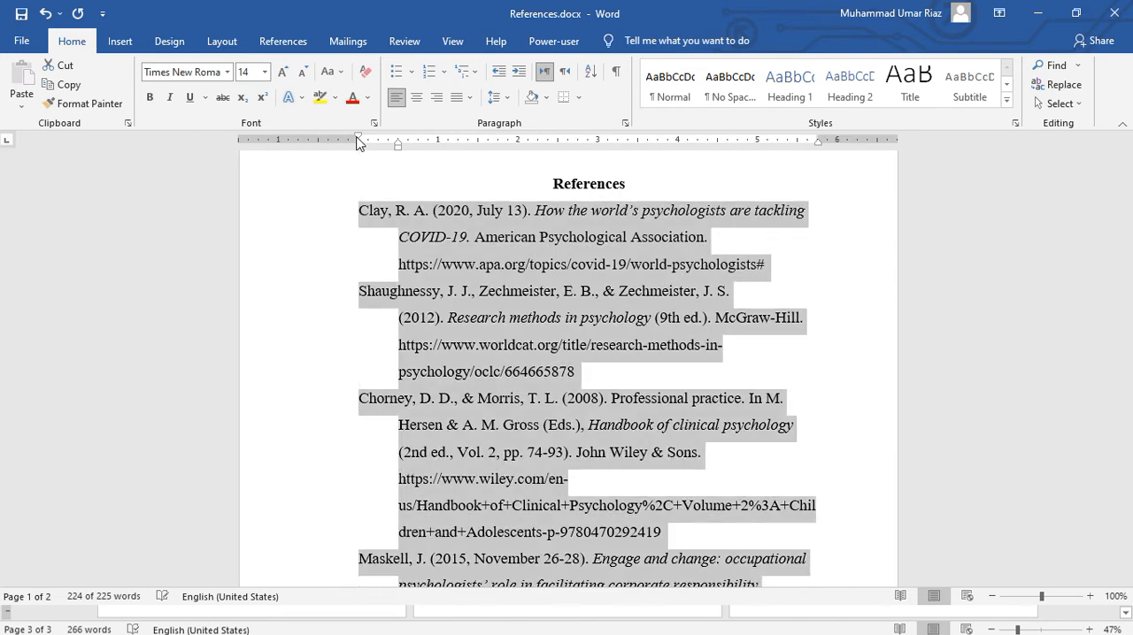
key("ctrl+z")
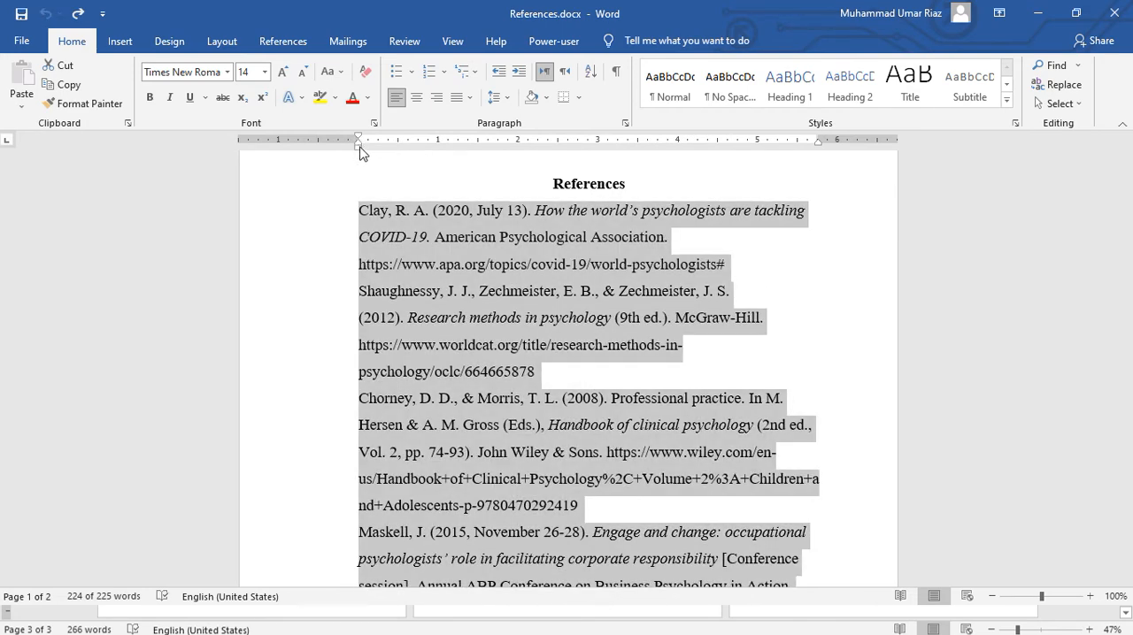
Step: Apply a hanging indent of 0.5 inch to the reference entries, keeping each first line at the left margin
left_click_drag(359, 149, 396, 146)
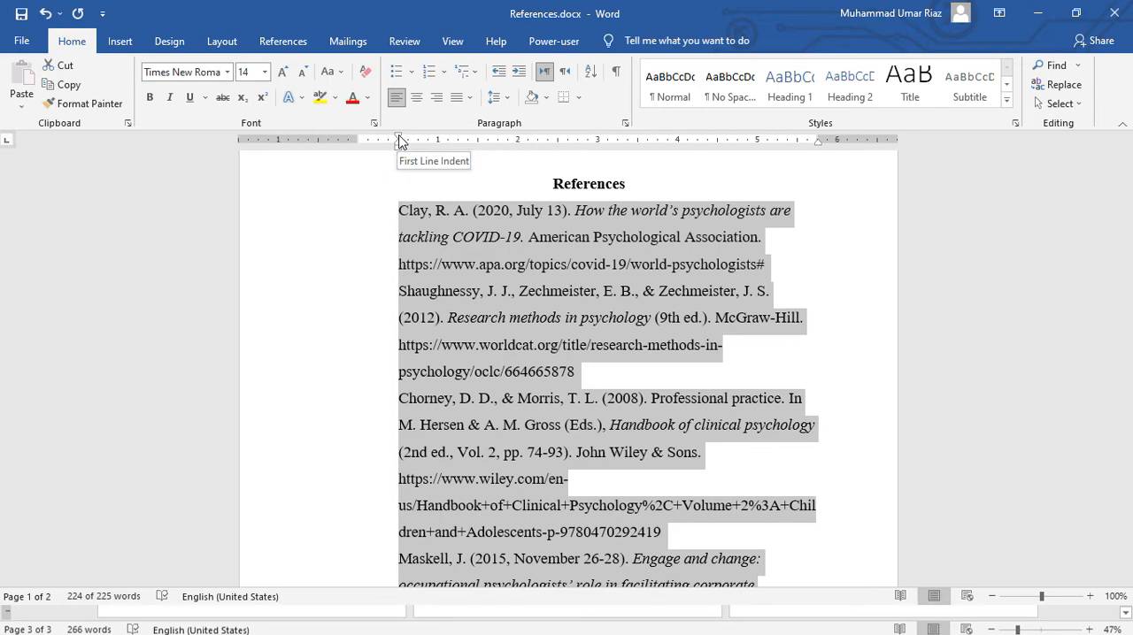
left_click_drag(399, 140, 357, 138)
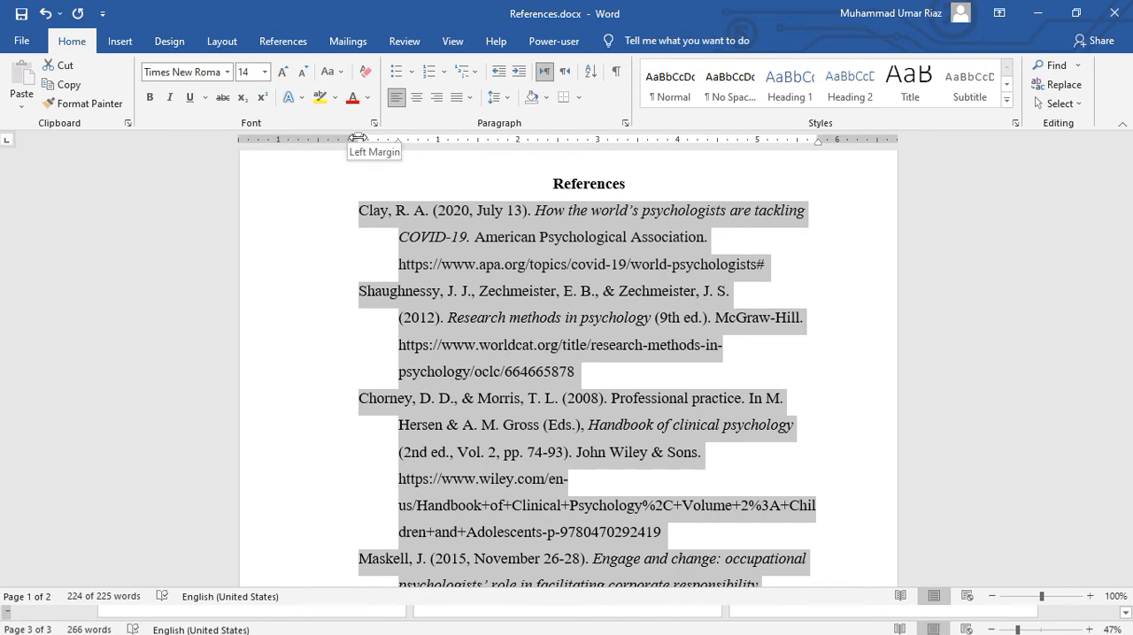
key("ctrl+z")
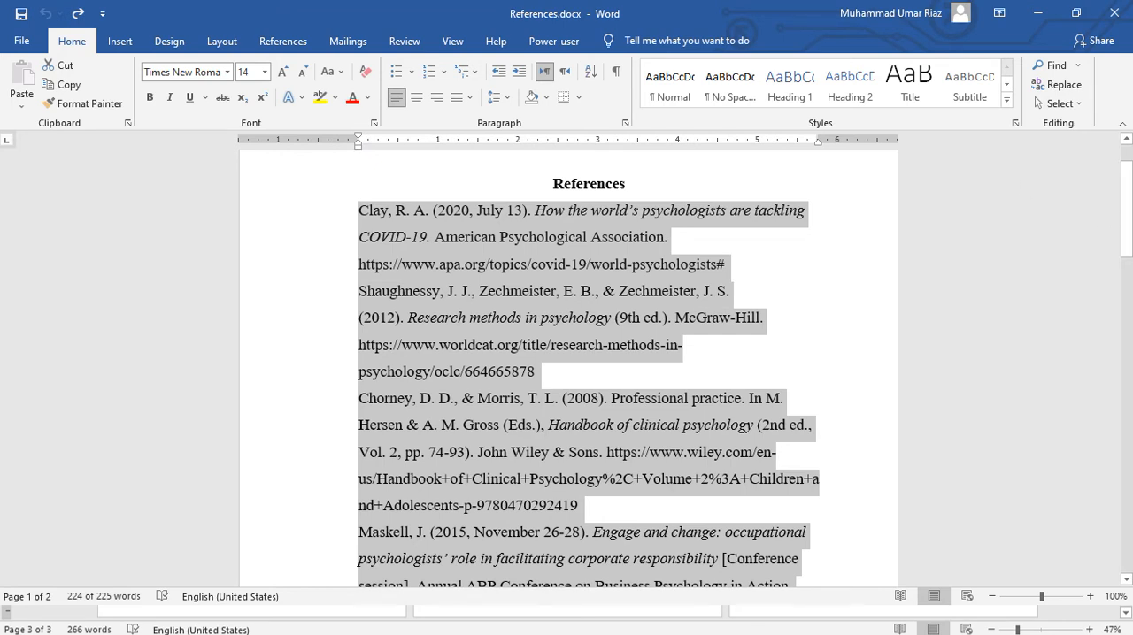
key("ctrl+y")
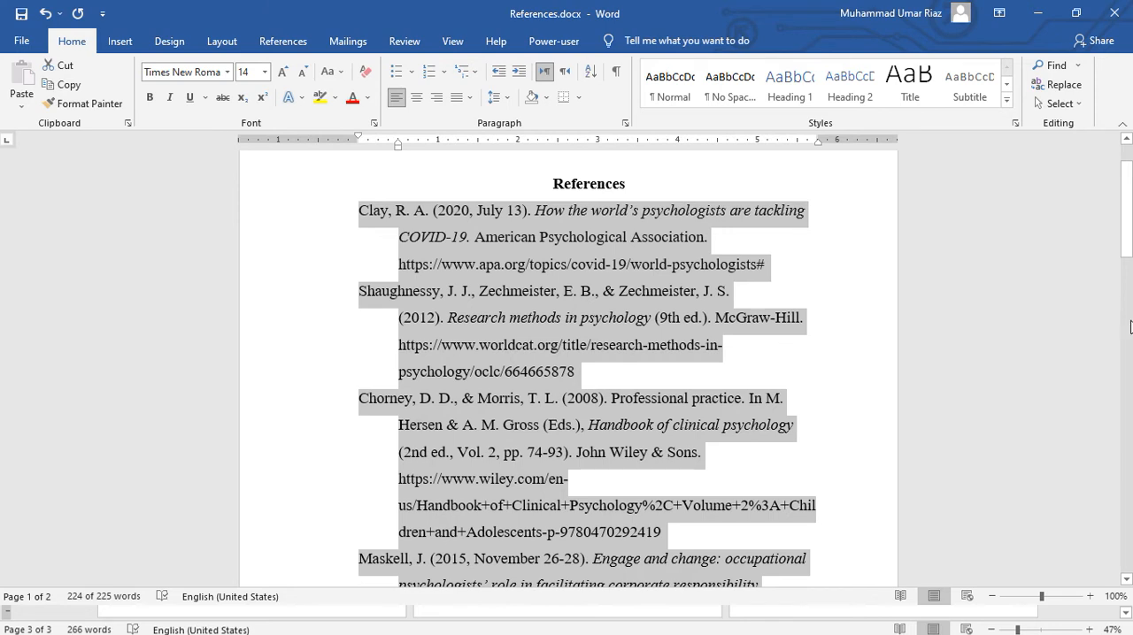
left_click(808, 251)
left_click_drag(1125, 215, 1125, 197)
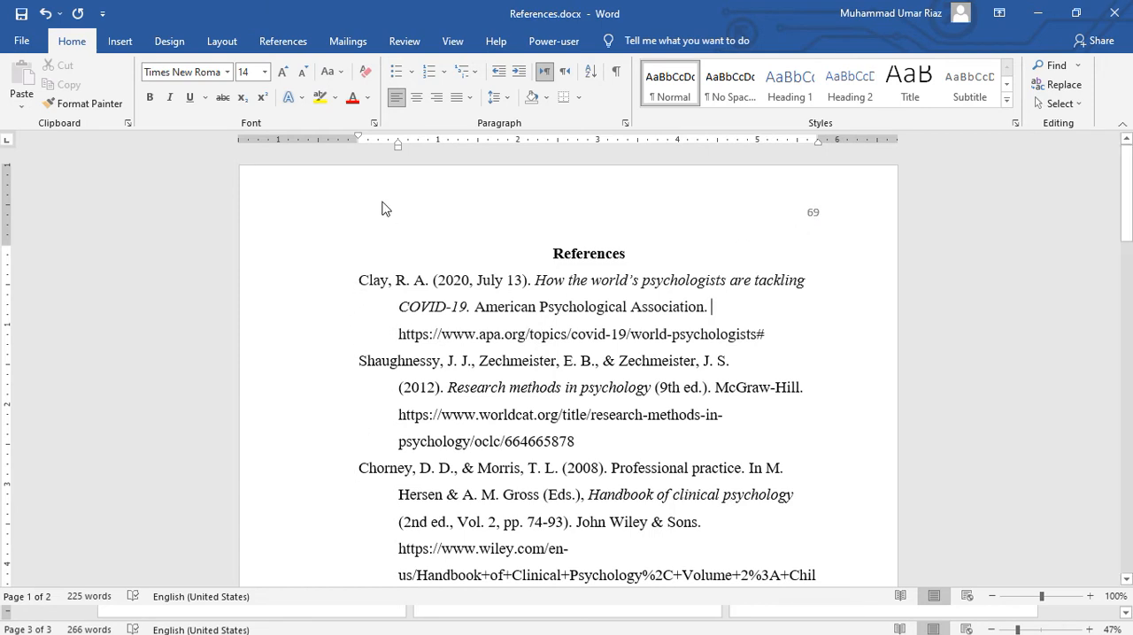
Step: Sort all the reference entries below the heading alphabetically by paragraph text, in ascending order with no header row
double_click(367, 281)
left_click_drag(488, 380, 672, 552)
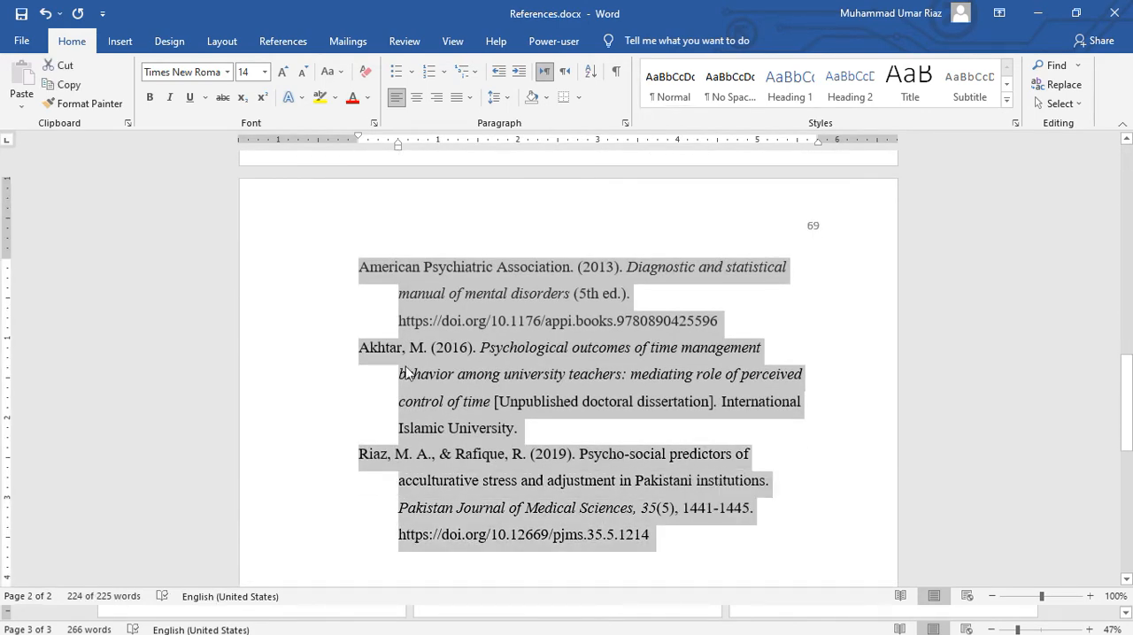
left_click_drag(1126, 402, 1128, 190)
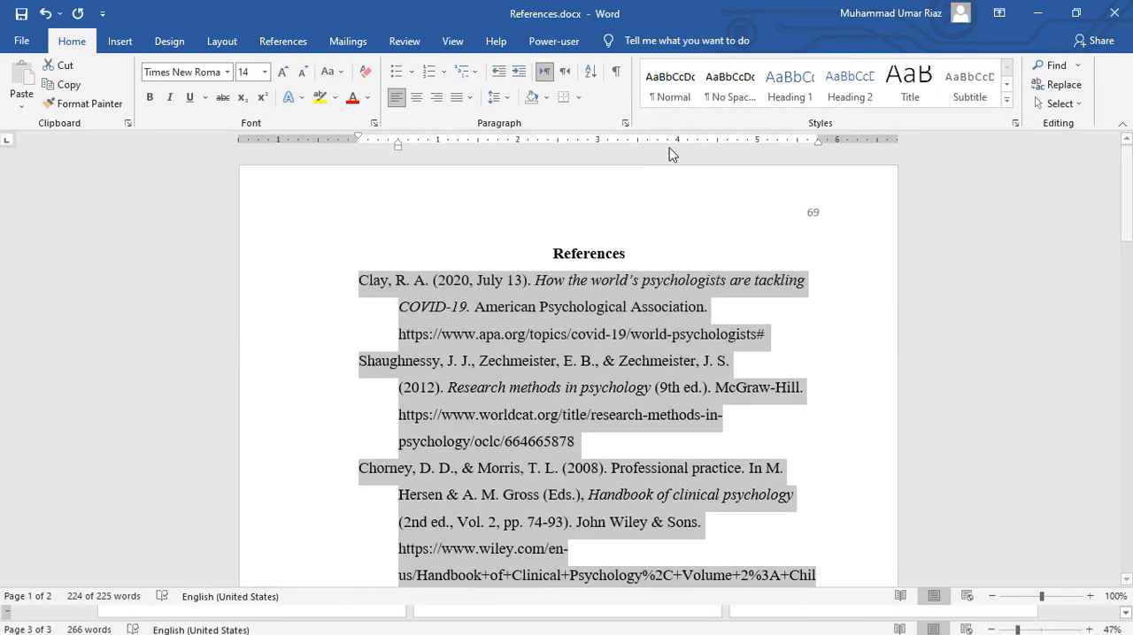
left_click(595, 71)
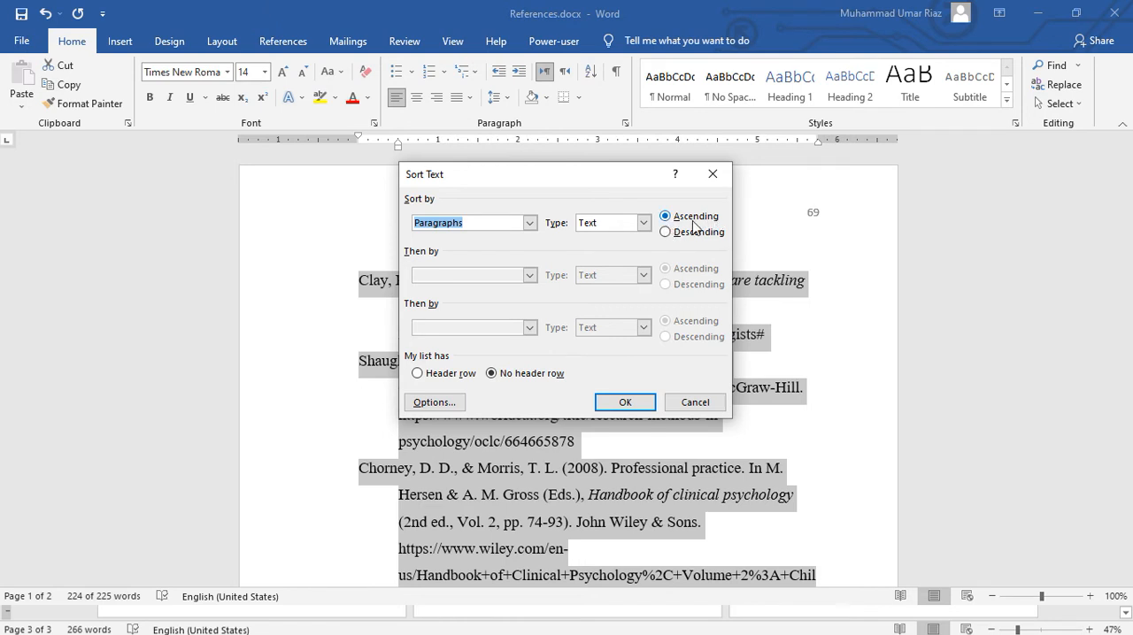
left_click_drag(566, 182, 816, 194)
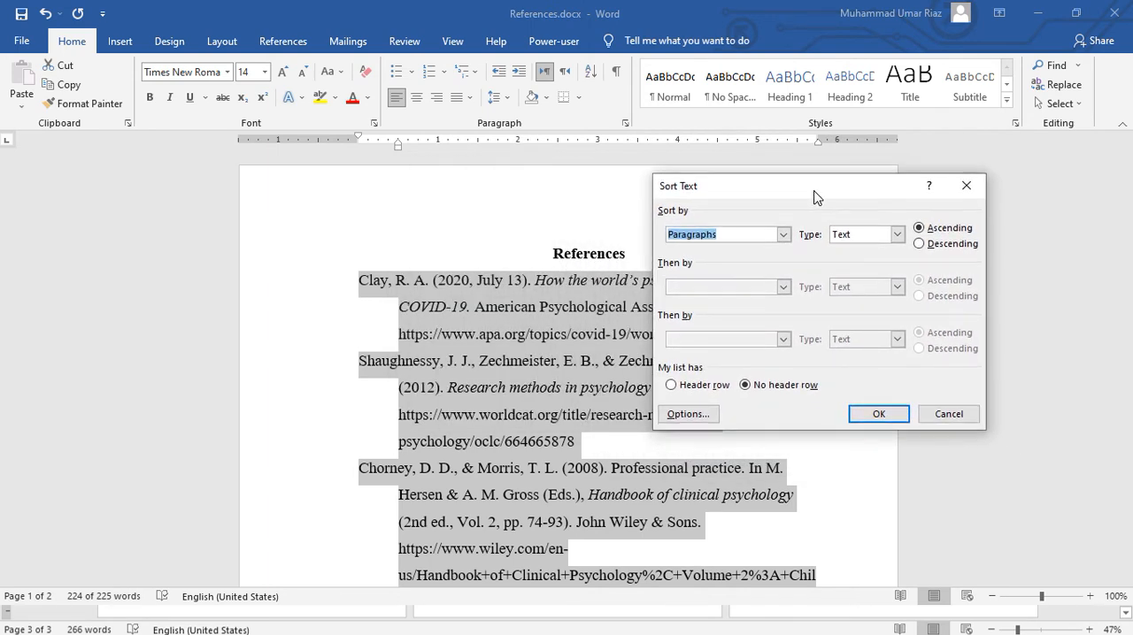
left_click(878, 416)
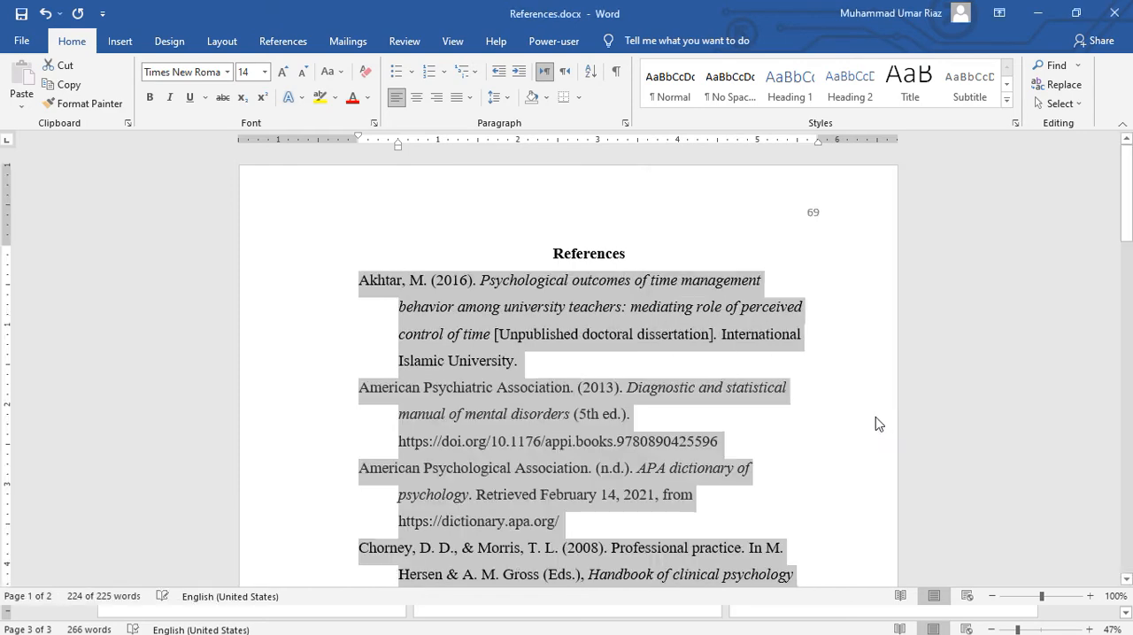
left_click(329, 299)
left_click(749, 257)
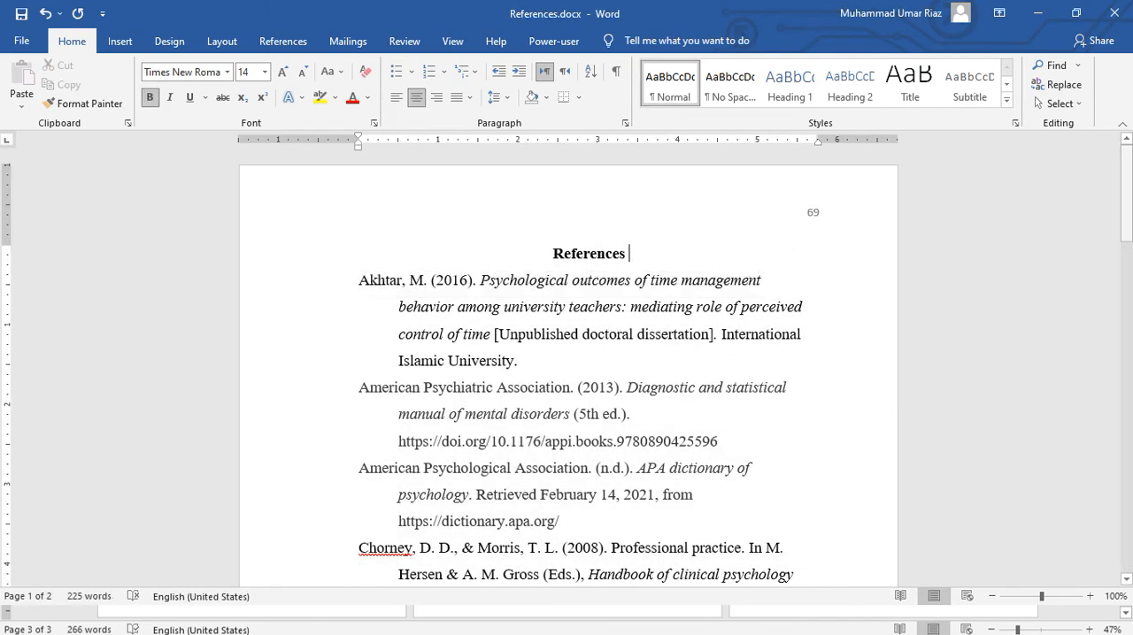
left_click(1127, 190)
left_click_drag(1127, 191, 1119, 159)
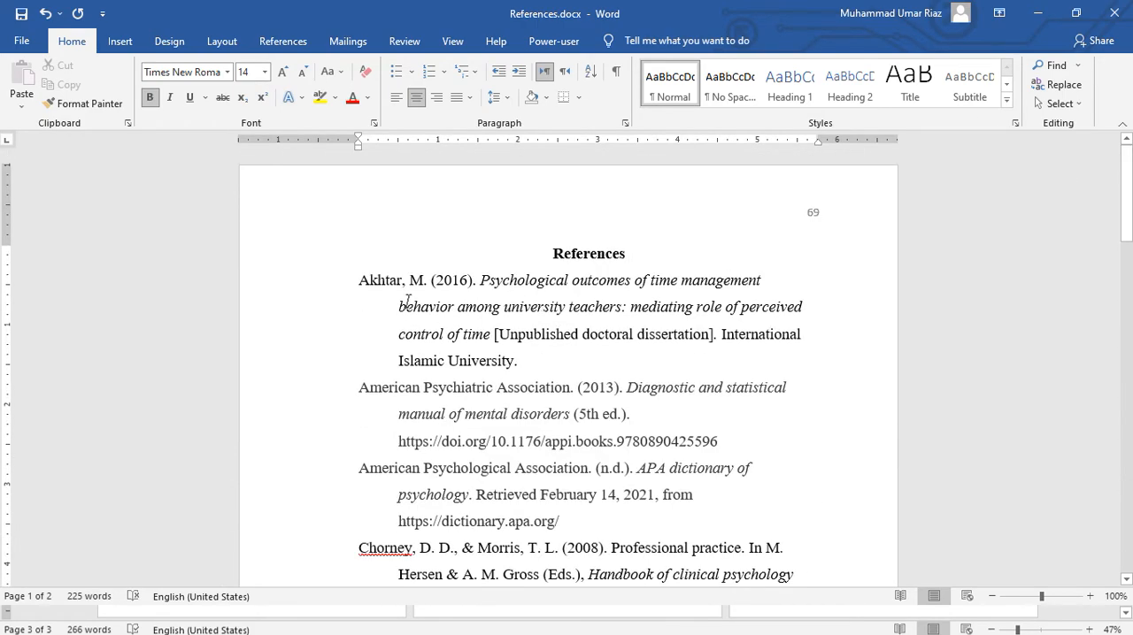
Step: Try justified alignment on all the reference entries, and undo the alignment change
left_click(361, 282)
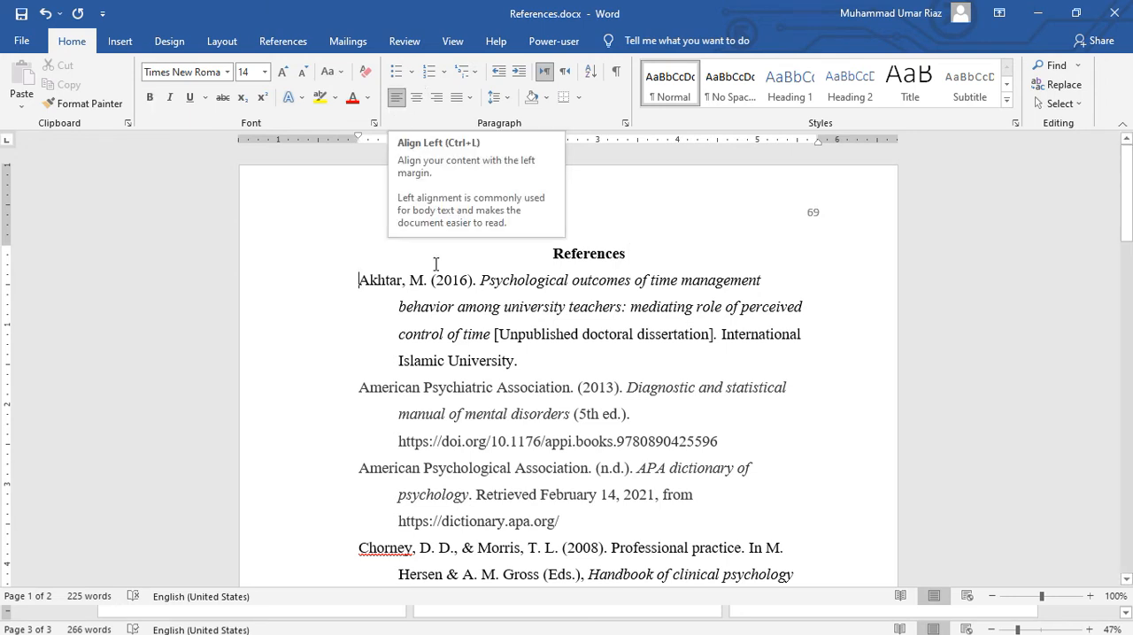
left_click_drag(359, 281, 620, 368)
left_click_drag(1125, 437, 1130, 146)
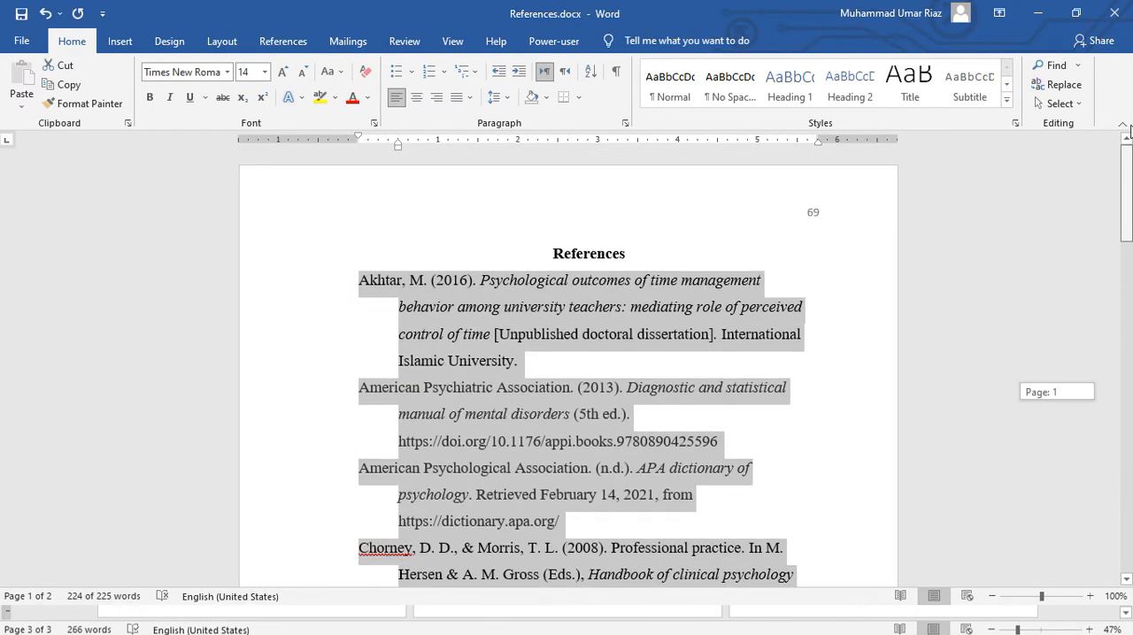
left_click(456, 102)
left_click(456, 101)
left_click(457, 102)
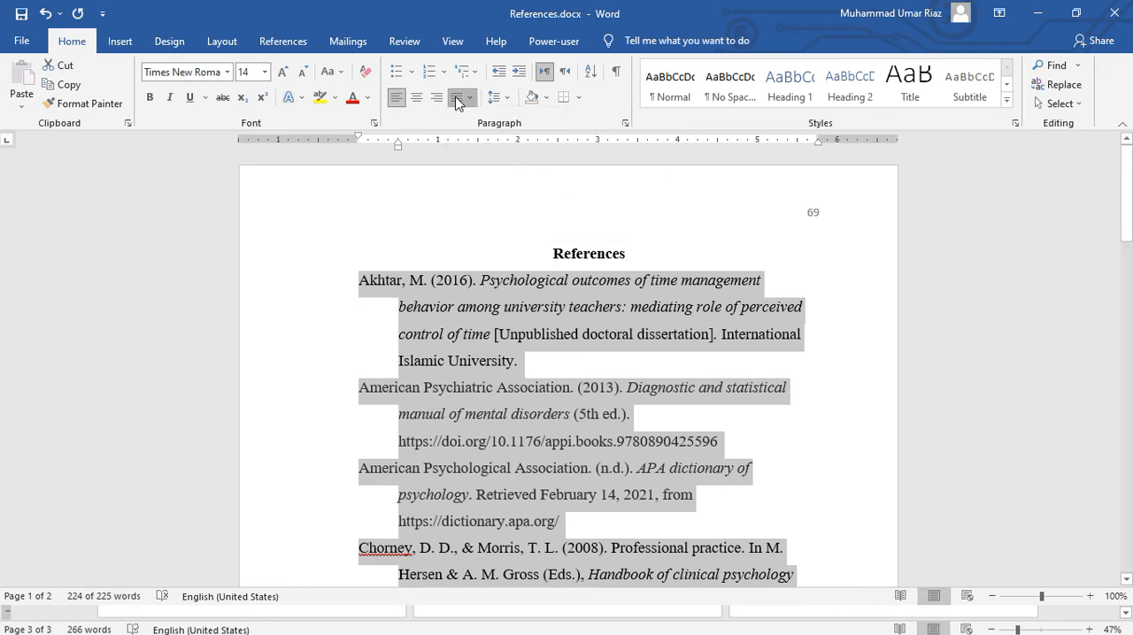
left_click(457, 101)
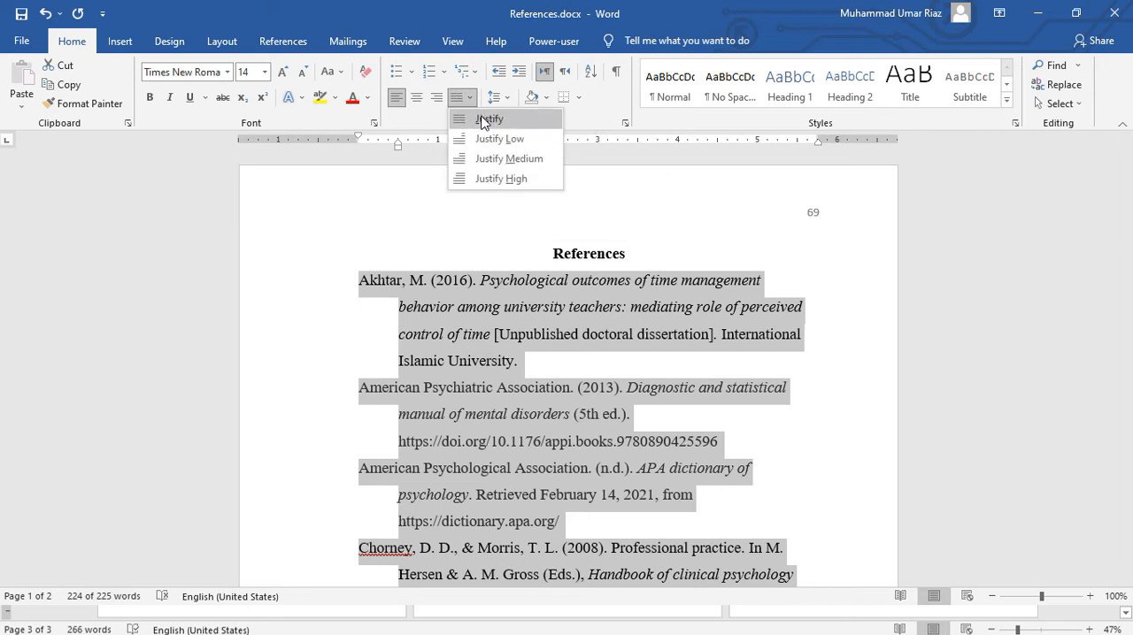
left_click(485, 121)
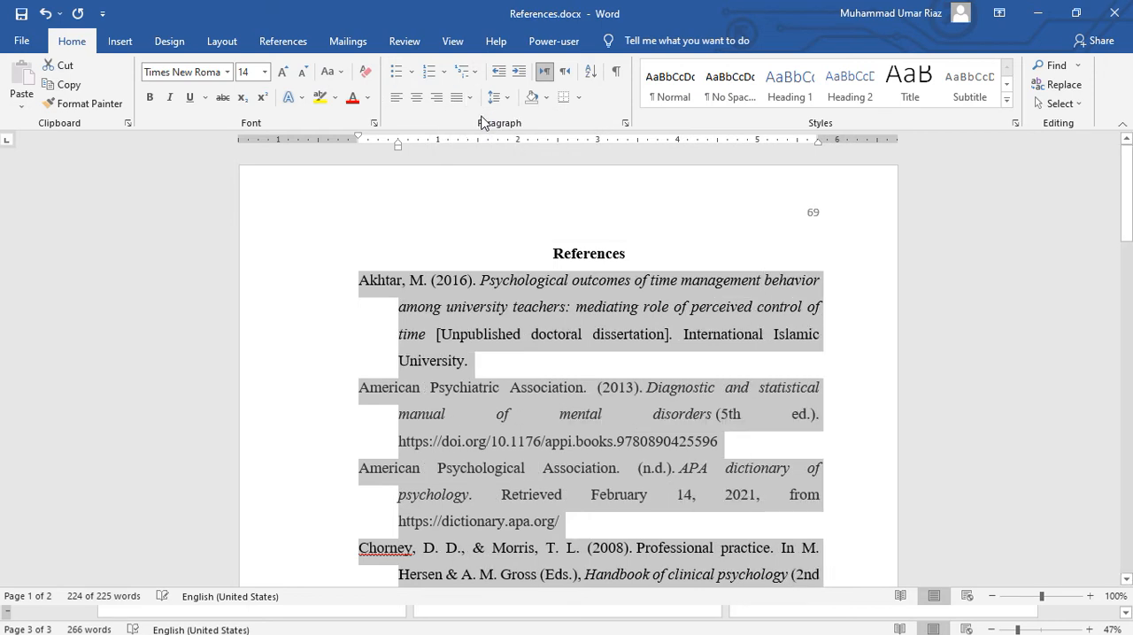
left_click(632, 253)
mouse_move(1124, 161)
left_mouse_down()
mouse_move(1124, 381)
mouse_move(1122, 161)
left_mouse_up()
key("ctrl+z")
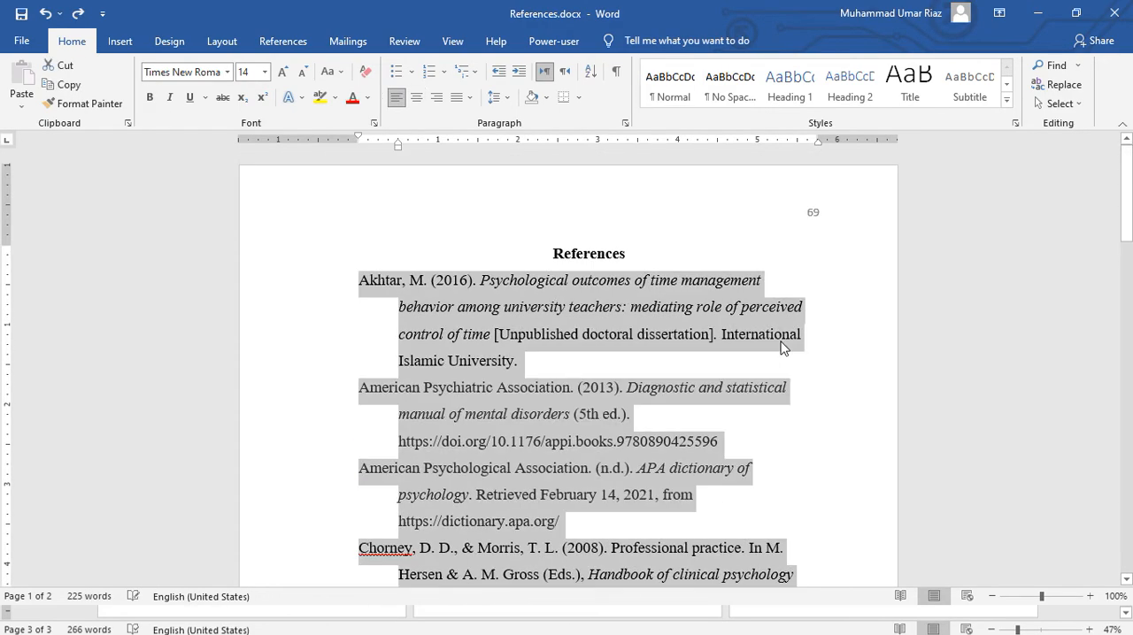